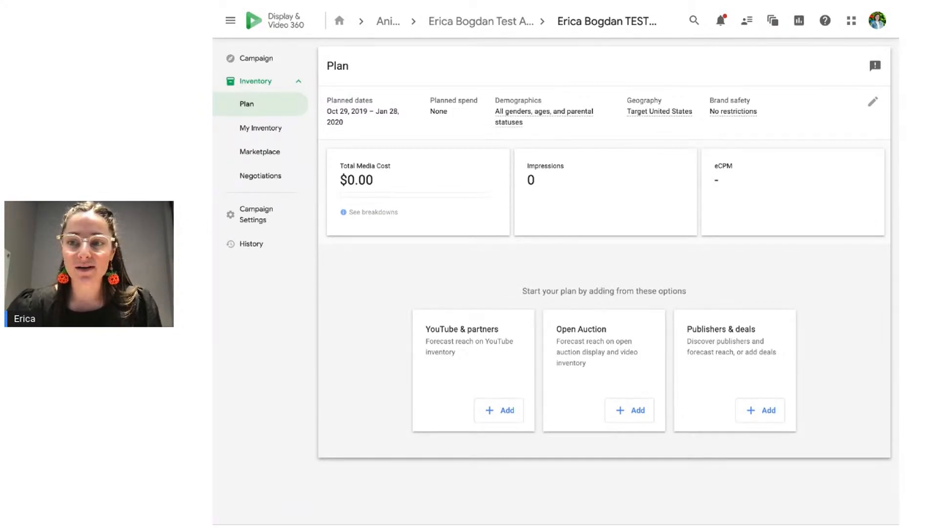
# Step: Set the plan's planned dates to Mar 1, 2022 through Mar 30, 2022 and save the plan settings
pyautogui.click(872, 101)
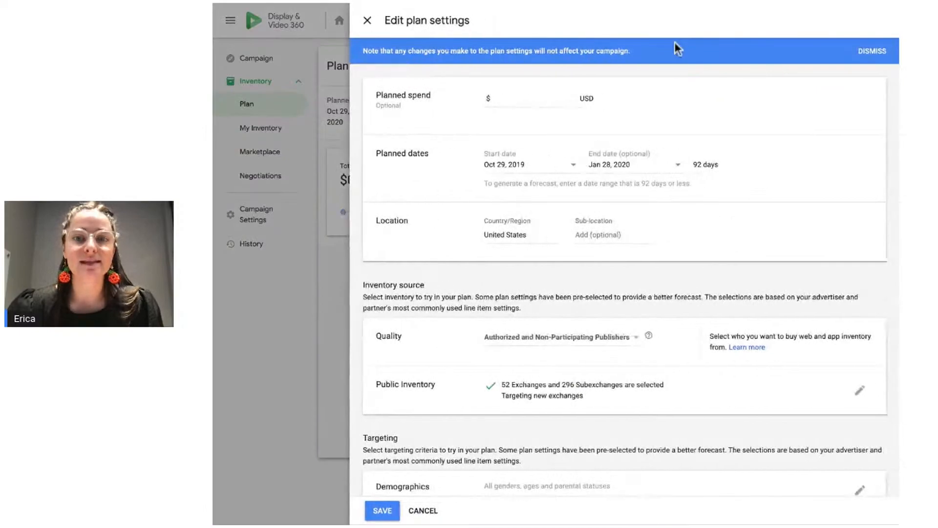
pyautogui.click(542, 164)
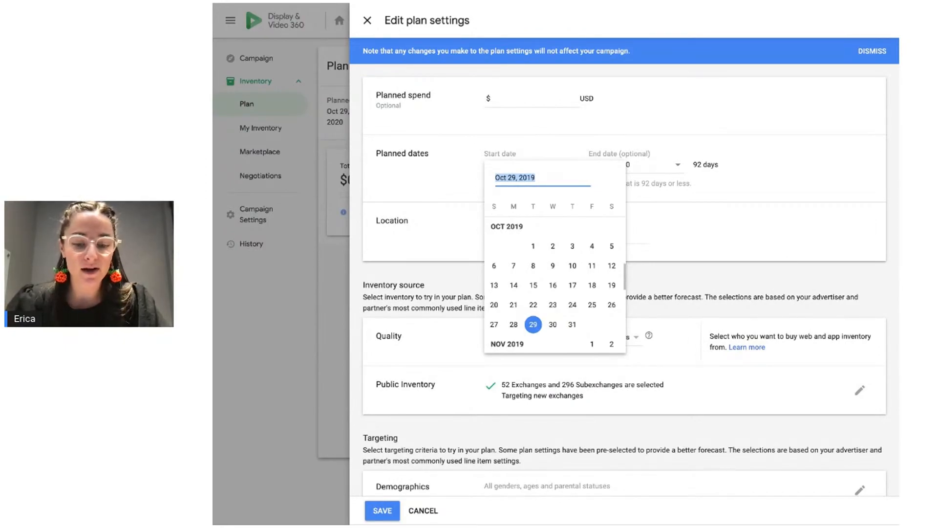
pyautogui.write('march 1')
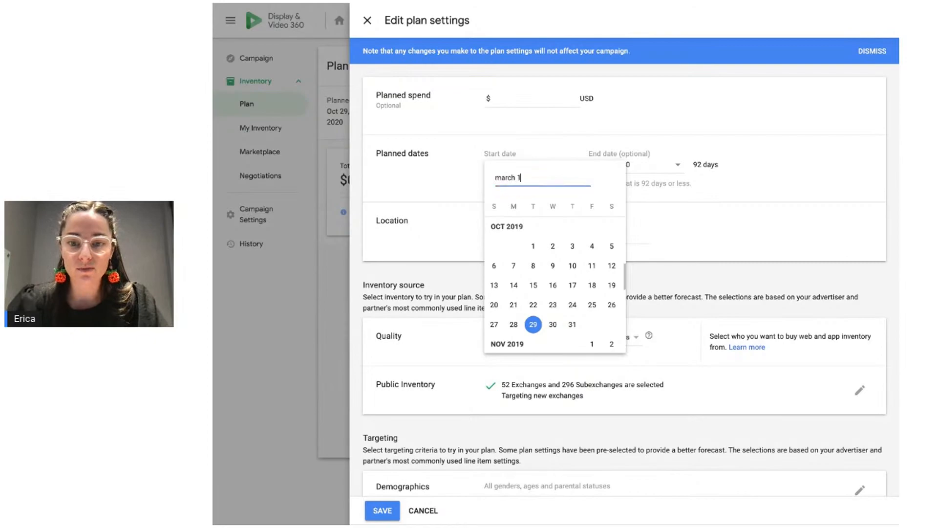
pyautogui.write(', 2022')
pyautogui.press('Return')
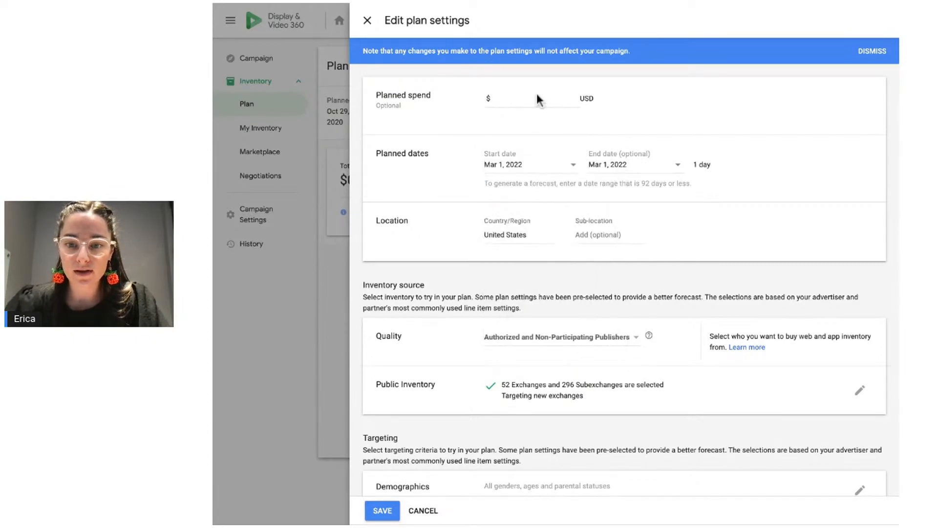
pyautogui.press('Tab')
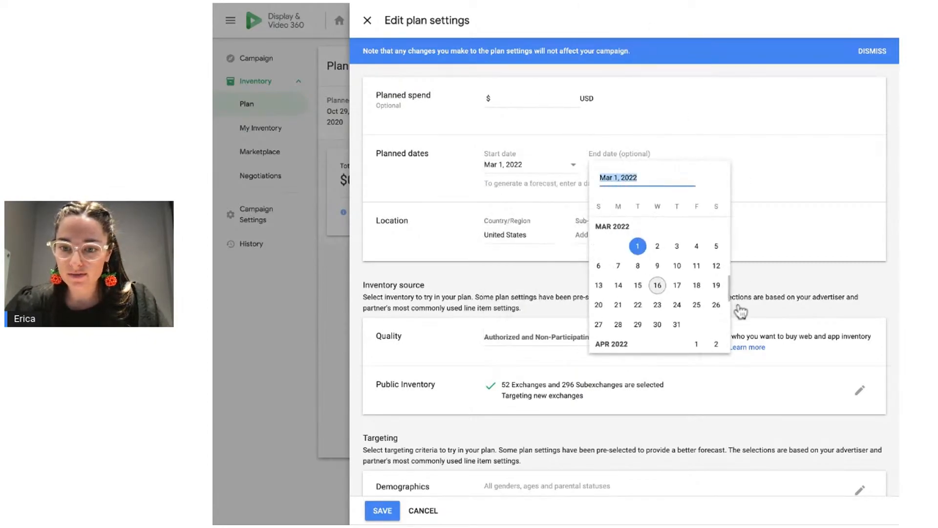
pyautogui.press('Return')
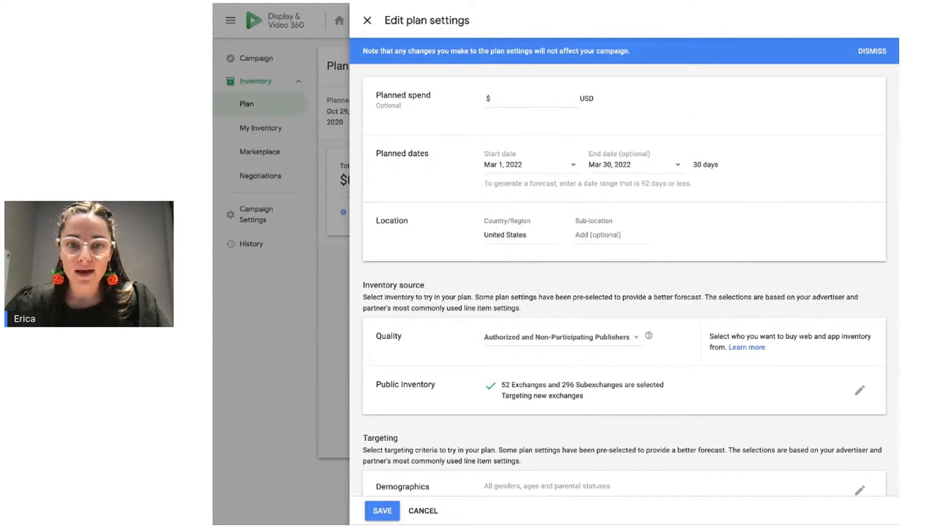
pyautogui.scroll(-2, 625, 267)
pyautogui.scroll(-2, 625, 266)
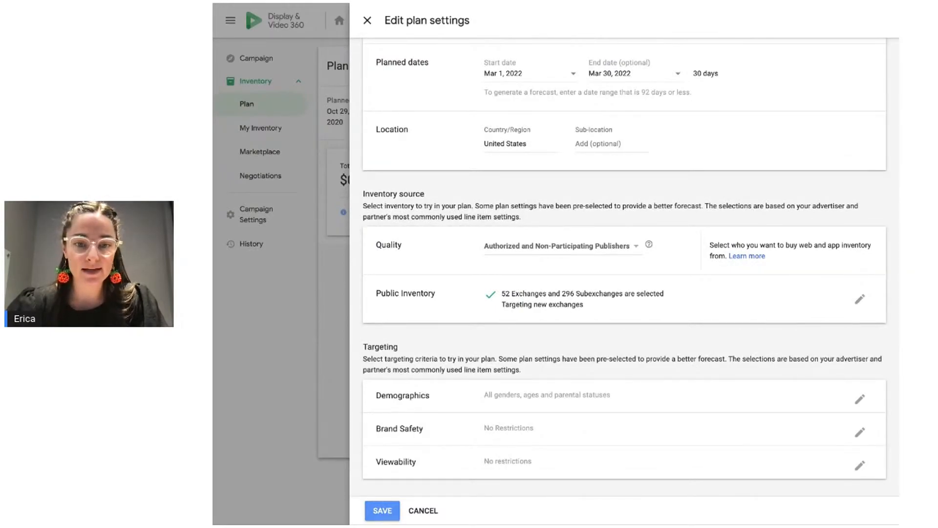
pyautogui.click(382, 510)
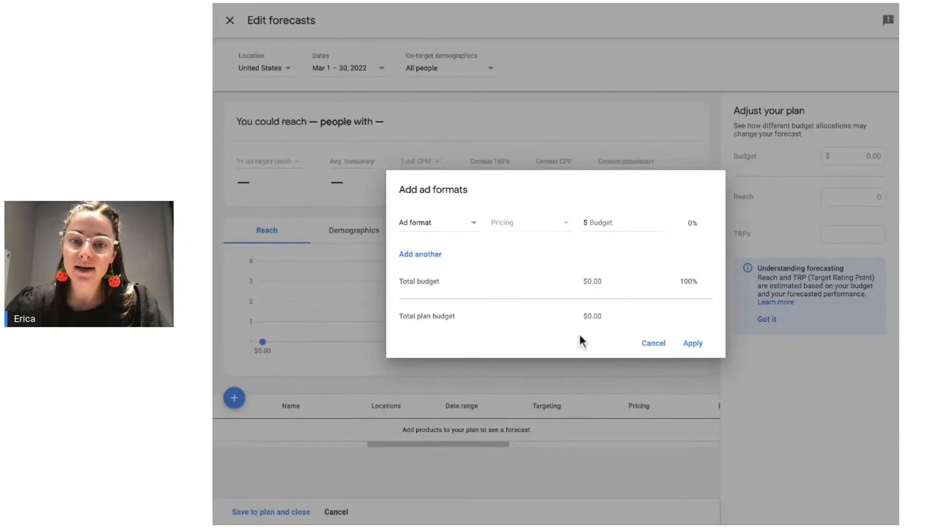
# Step: Add the Open auction display ad format with Auction pricing and a $50,000 budget to the forecast
pyautogui.click(397, 215)
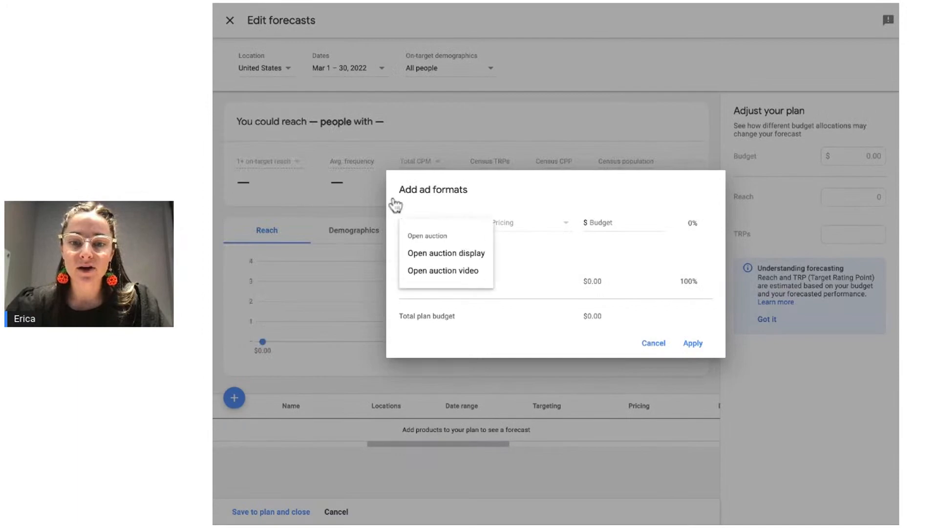
pyautogui.click(397, 249)
pyautogui.click(626, 192)
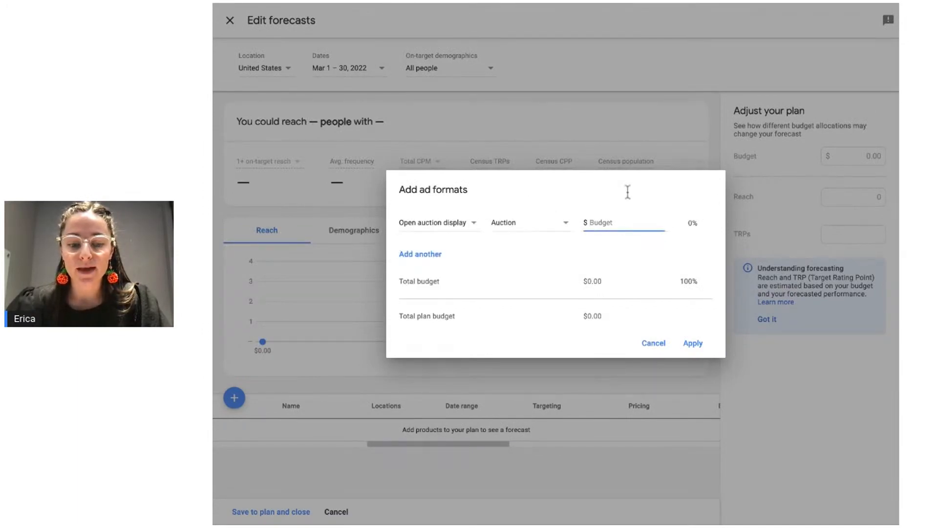
pyautogui.write('50')
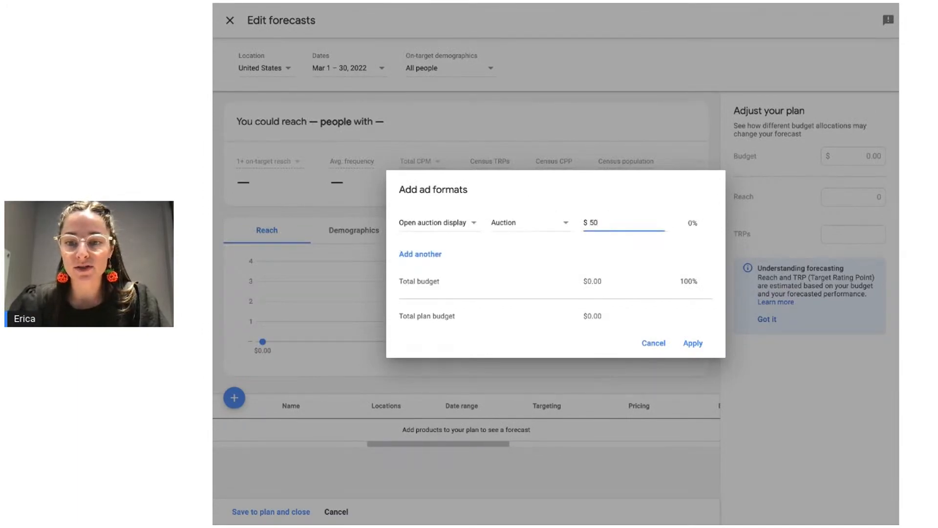
pyautogui.write('000')
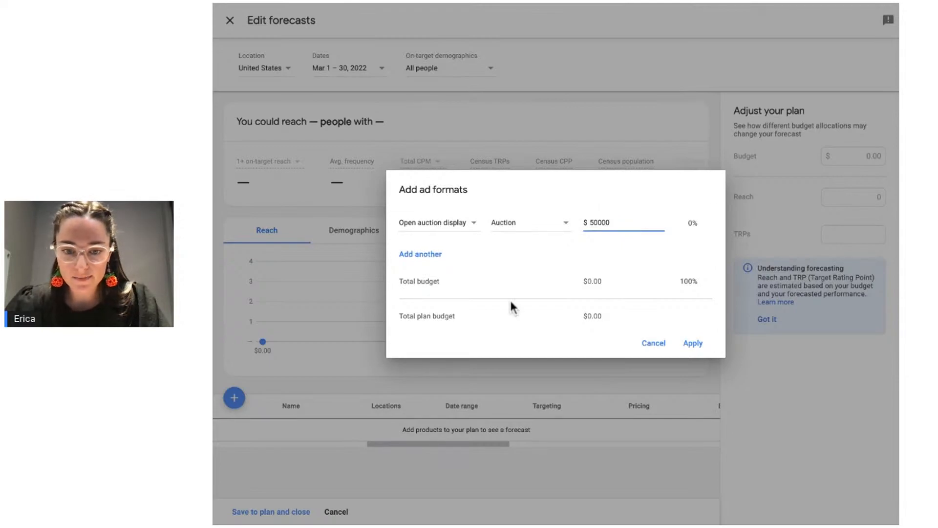
pyautogui.press('Return')
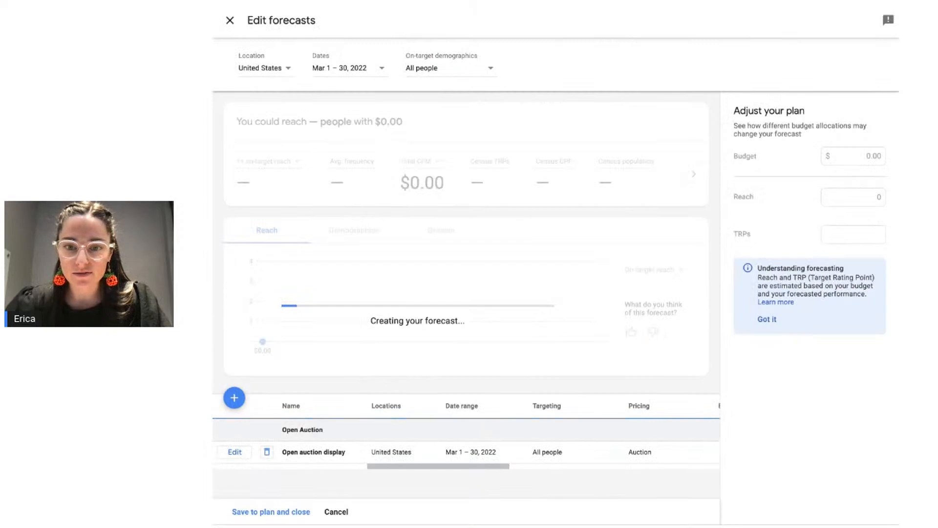
# Step: Set the forecast's on-target demographics to a specific age of 18 to 34, keeping both genders, and apply it
pyautogui.click(450, 69)
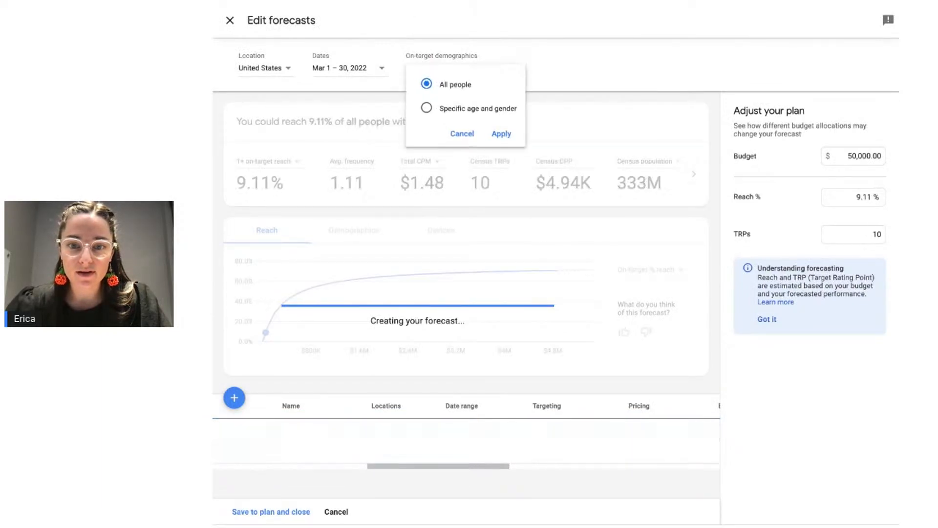
pyautogui.click(427, 108)
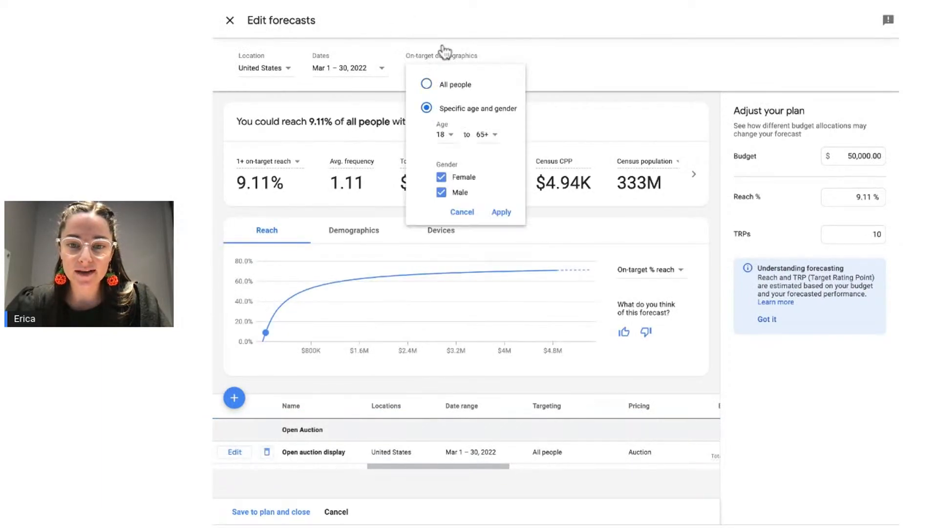
pyautogui.click(487, 134)
pyautogui.click(487, 165)
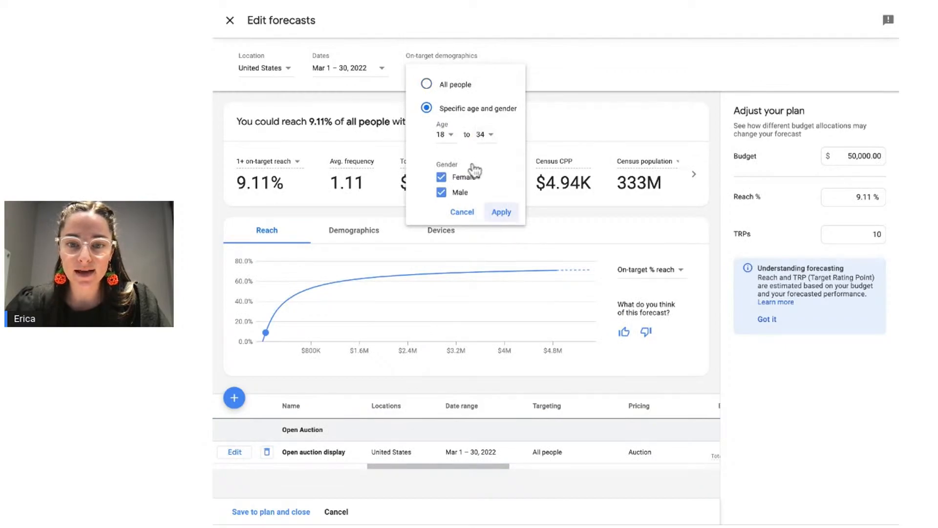
pyautogui.click(501, 211)
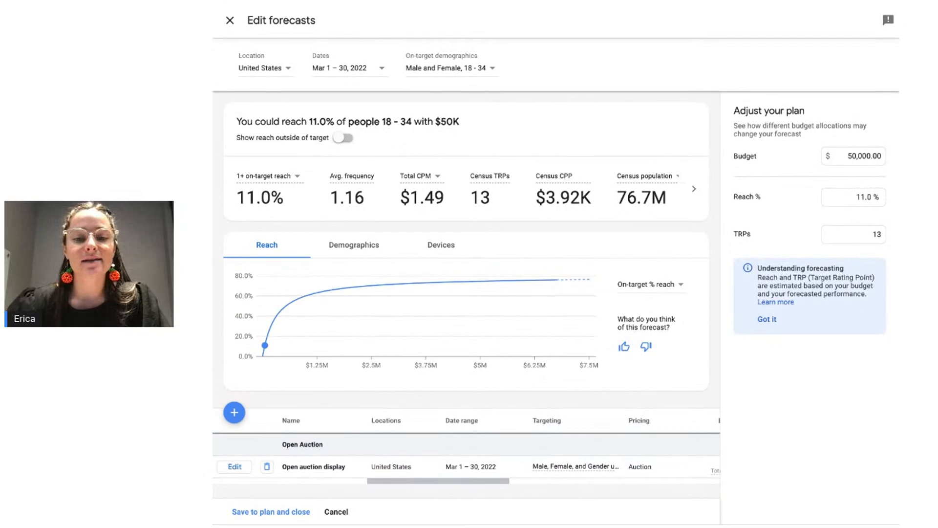
# Step: Add an Open Auction product using the Open auction video format with Auction pricing and a $50,000 budget
pyautogui.click(234, 411)
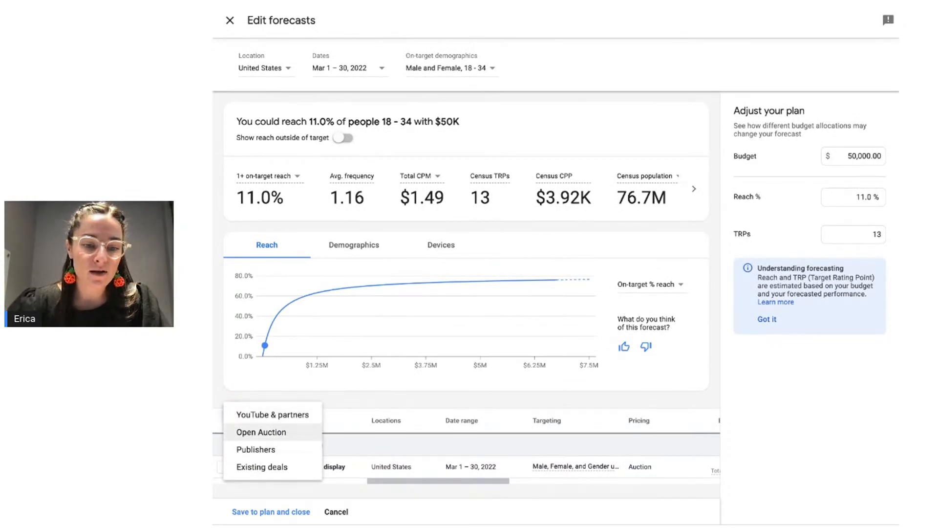
pyautogui.click(261, 431)
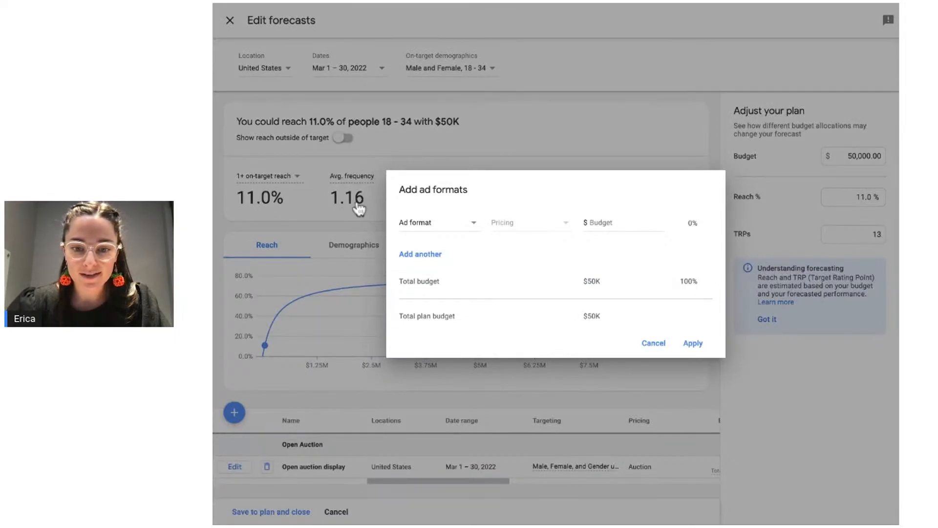
pyautogui.click(438, 222)
pyautogui.click(430, 270)
pyautogui.click(623, 221)
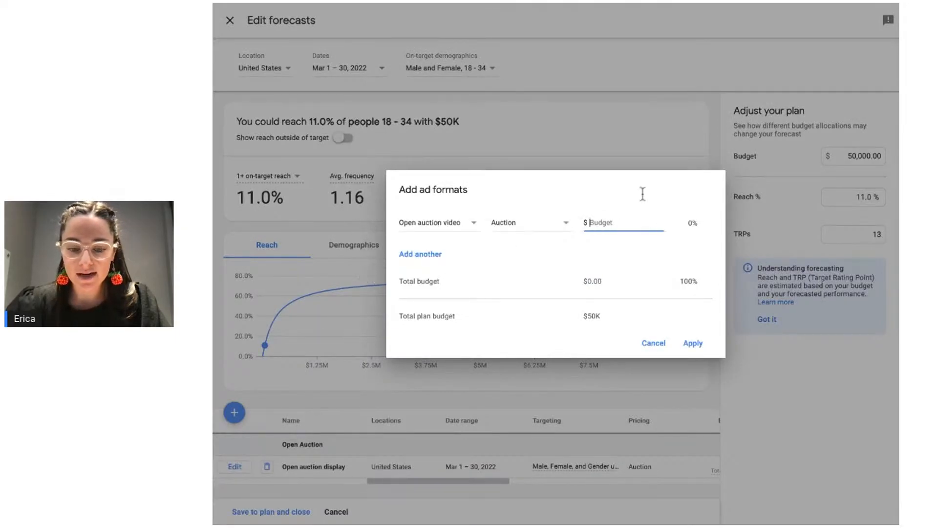
pyautogui.write('50000')
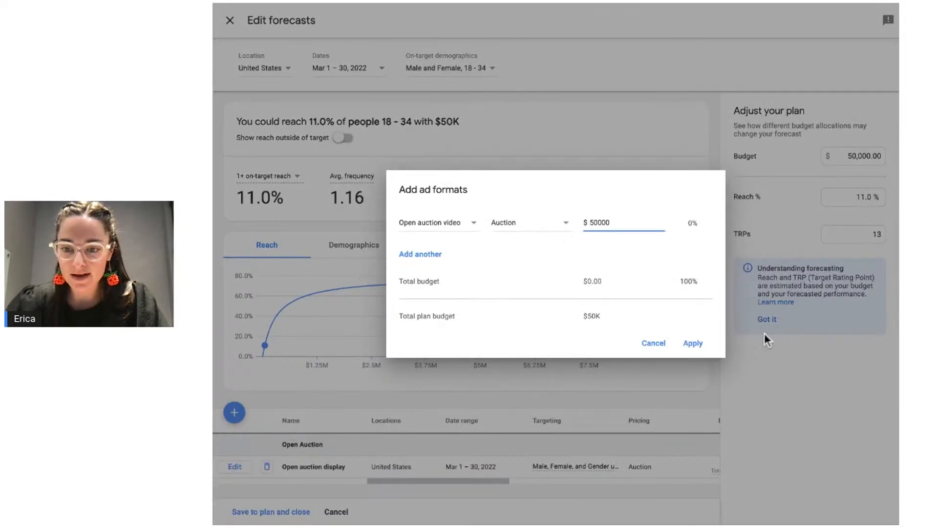
pyautogui.press('Return')
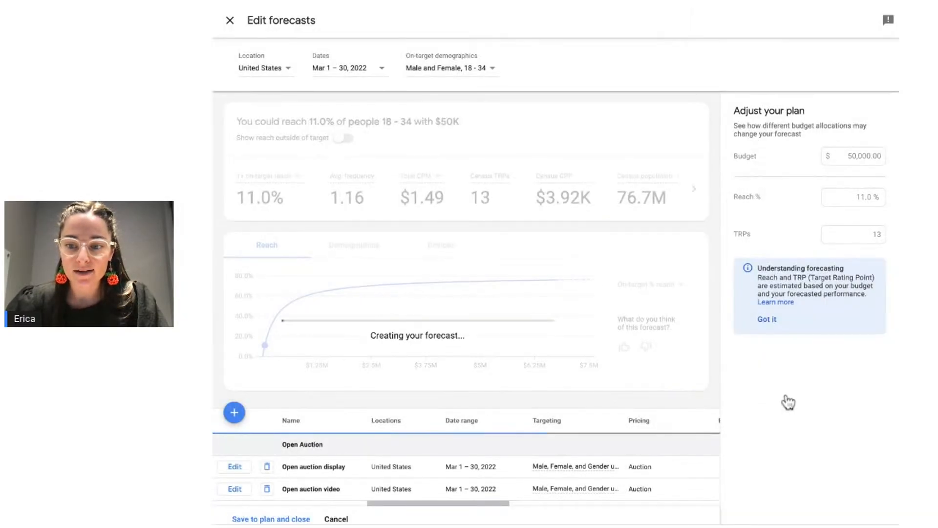
# Step: Examine the combined forecast's reach curve, its age and gender breakdown, and its device distribution
pyautogui.scroll(-1, 573, 503)
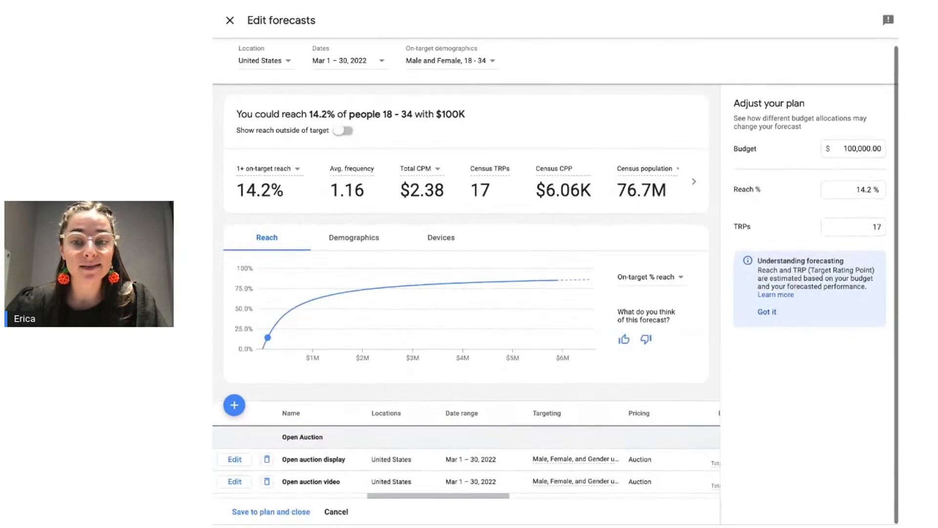
pyautogui.scroll(1, 555, 293)
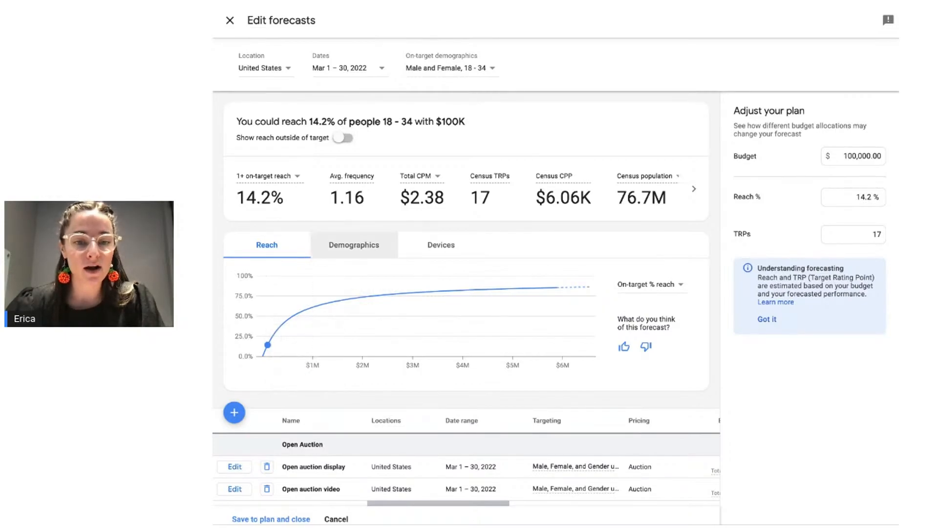
pyautogui.click(353, 245)
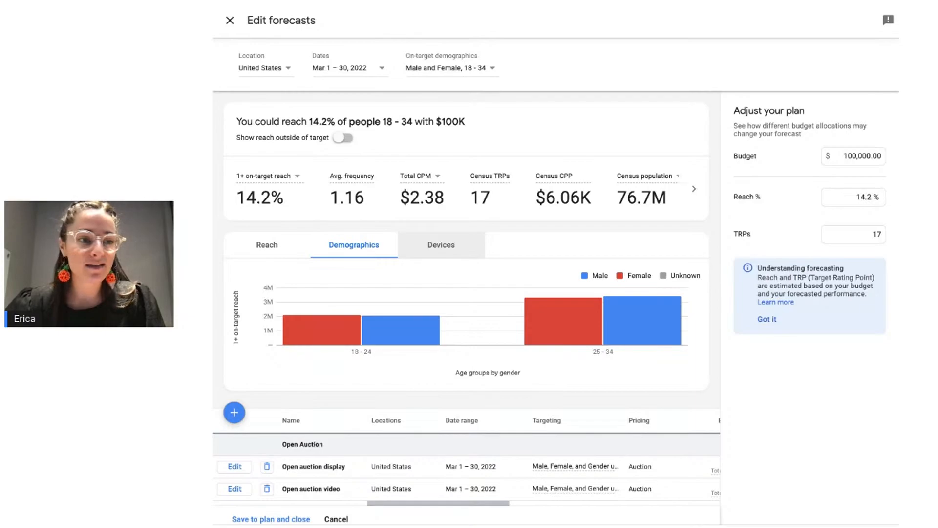
pyautogui.click(441, 245)
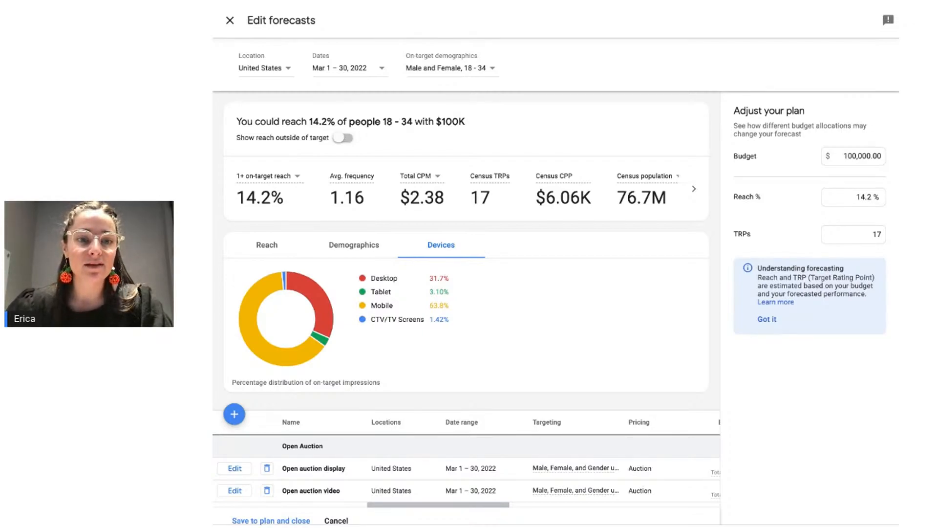
# Step: Leave the forecast editor and discard the unsaved forecast changes
pyautogui.click(266, 68)
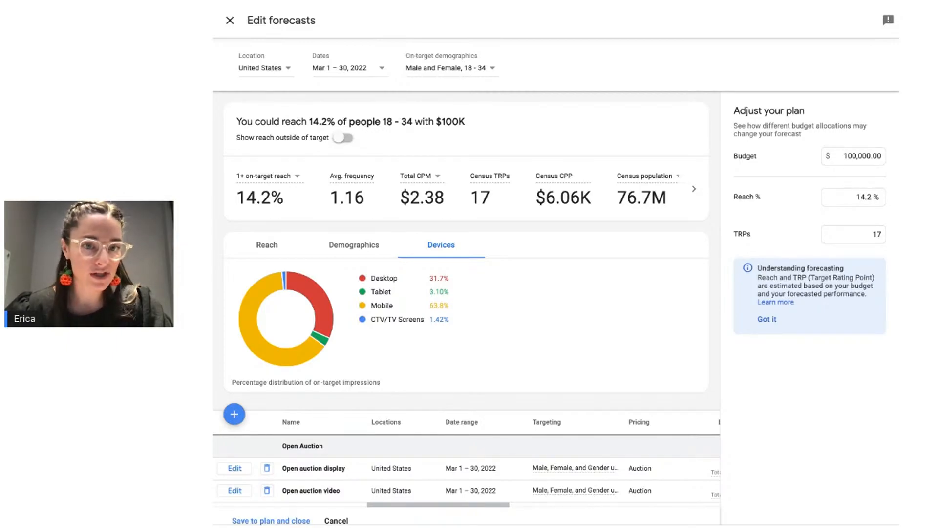
pyautogui.press('Escape')
pyautogui.click(635, 290)
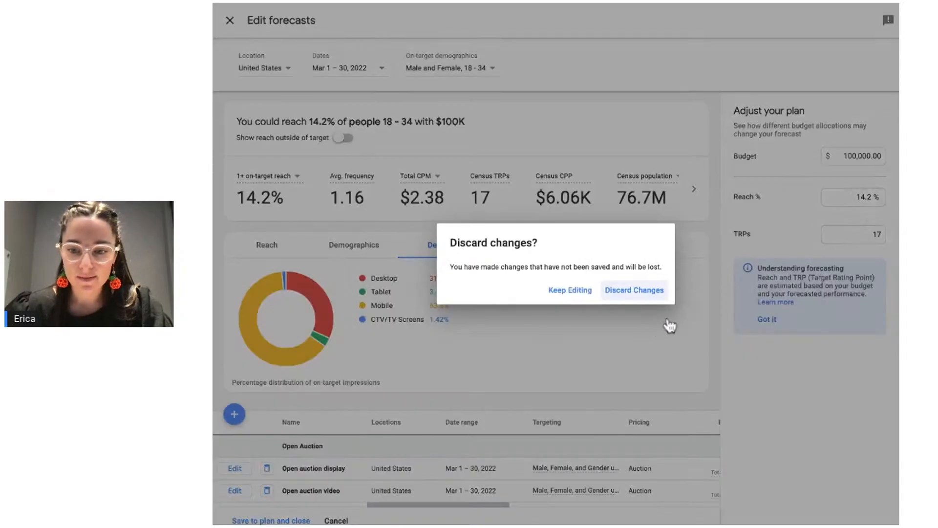